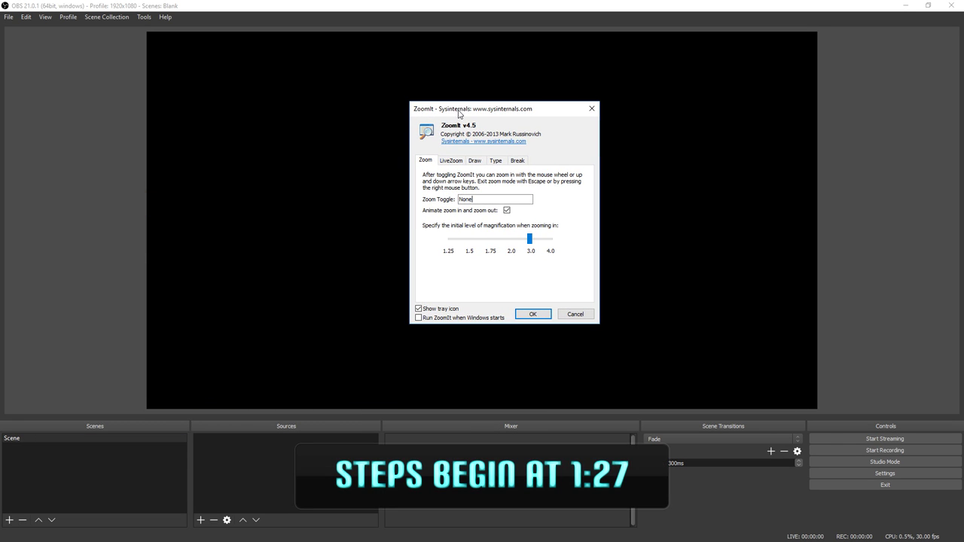
Review ZoomIt's LiveZoom toggle hotkey and close the ZoomIt settings with OK
click(452, 161)
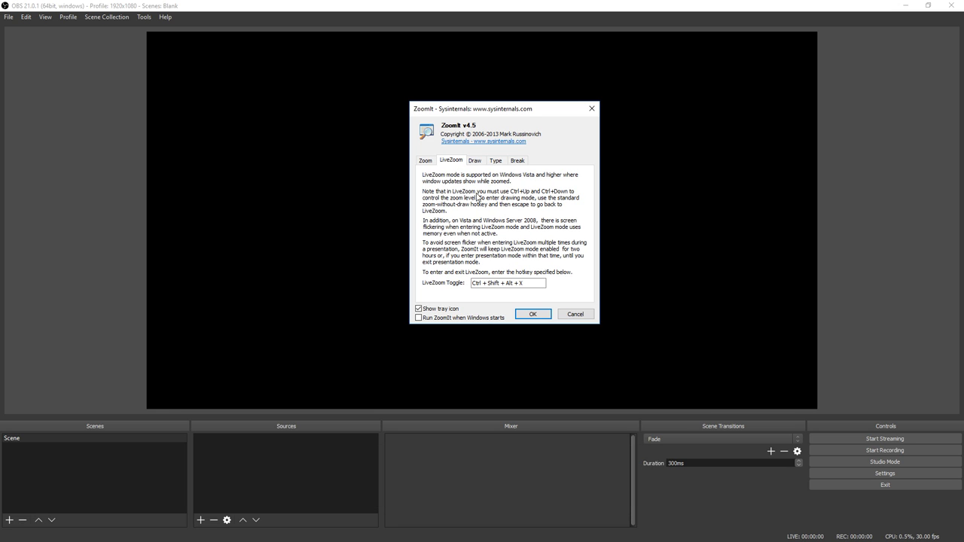
click(532, 313)
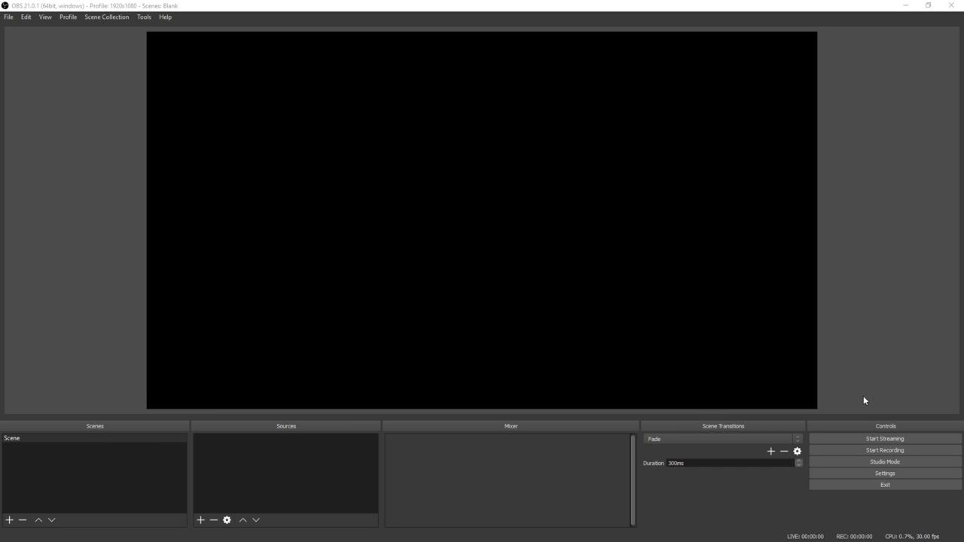
key(ctrl+1)
Create a new scene collection named 'Screencasting'
click(97, 19)
click(95, 28)
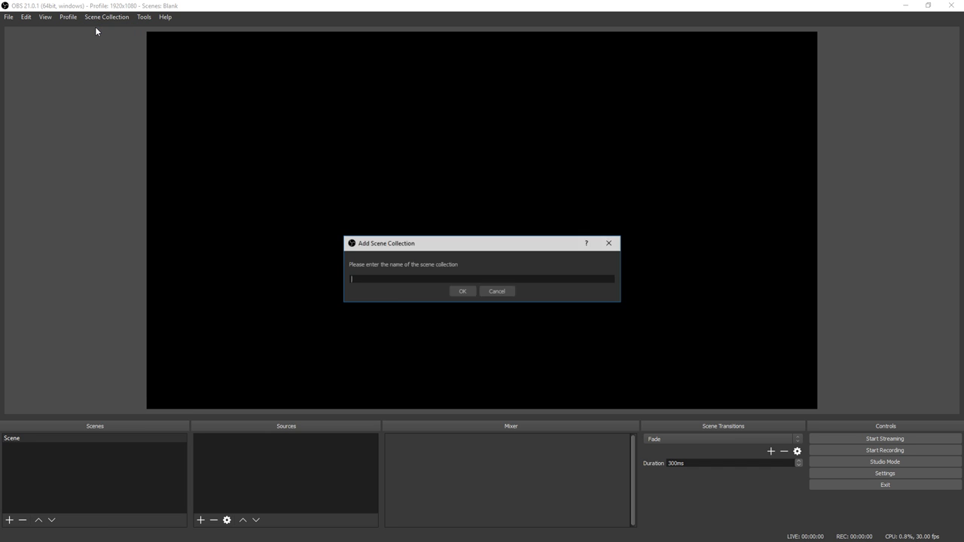
text(Screencasting)
key(Return)
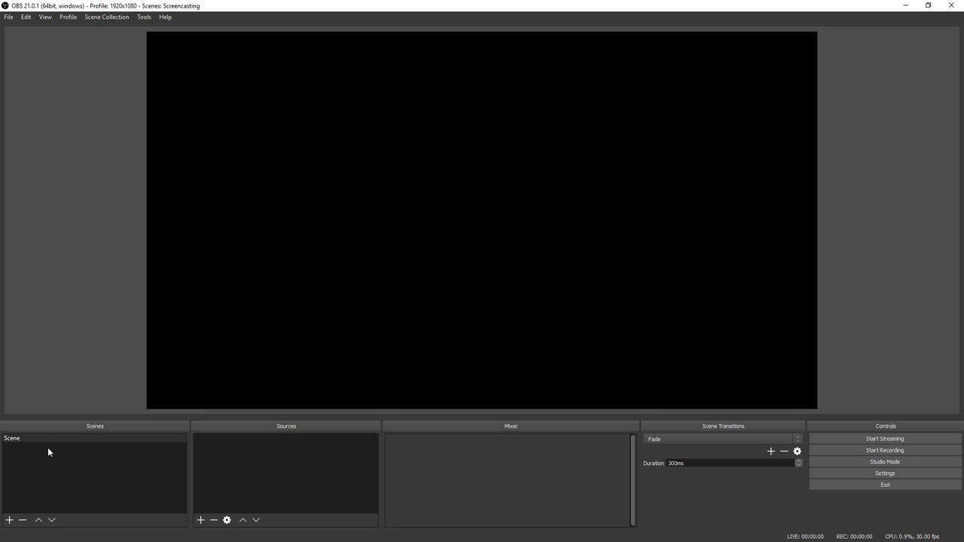
Rename the default scene to 'Scene (With Cursor)'
click(24, 438)
right_click(23, 438)
click(53, 338)
text((With Cursor))
key(Return)
Add a second scene named 'Scene (Without Cursor)', then reselect Scene (With Cursor)
click(9, 520)
key(End)
key(BackSpace)
text((Without Cursor))
key(Return)
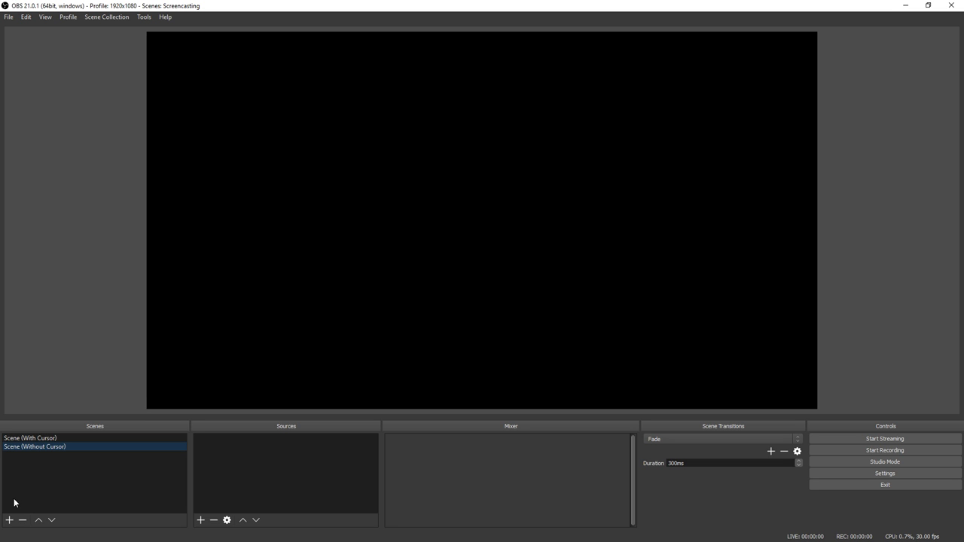
click(24, 440)
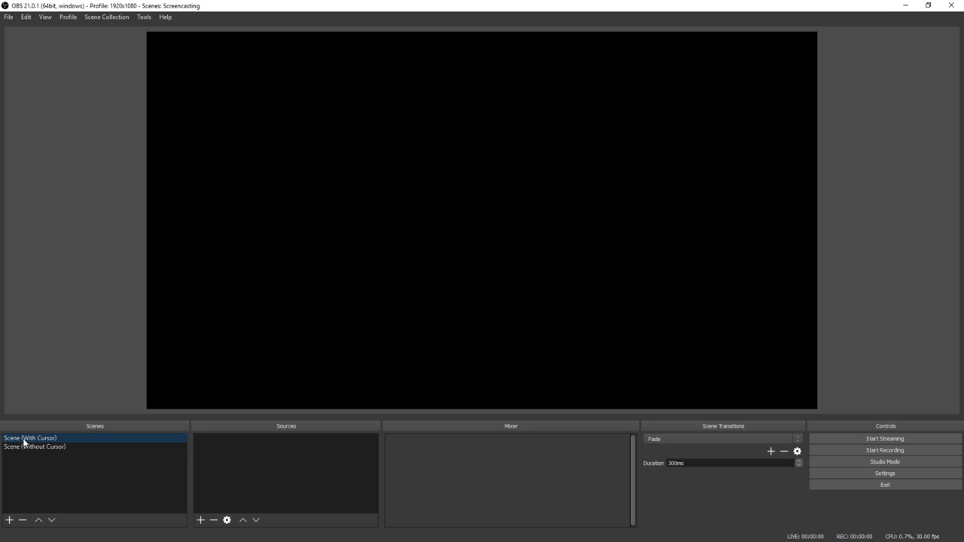
Add a Display Capture source named 'Display Capture (With Cursor)' with cursor capture enabled
click(202, 521)
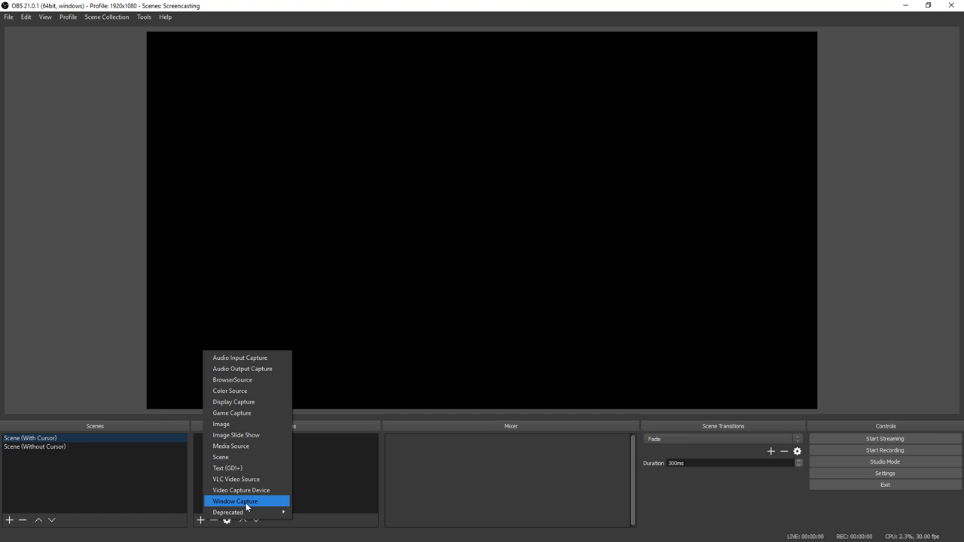
click(253, 402)
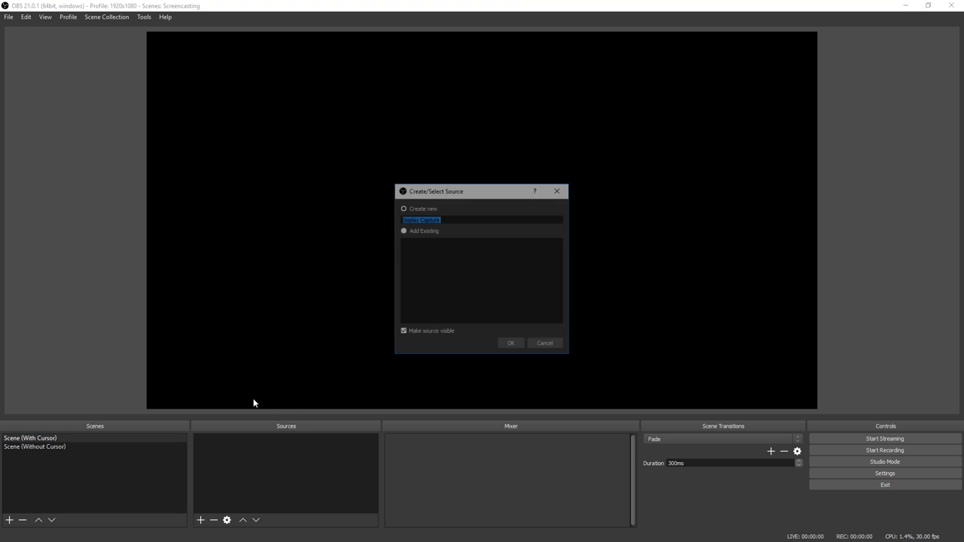
click(484, 217)
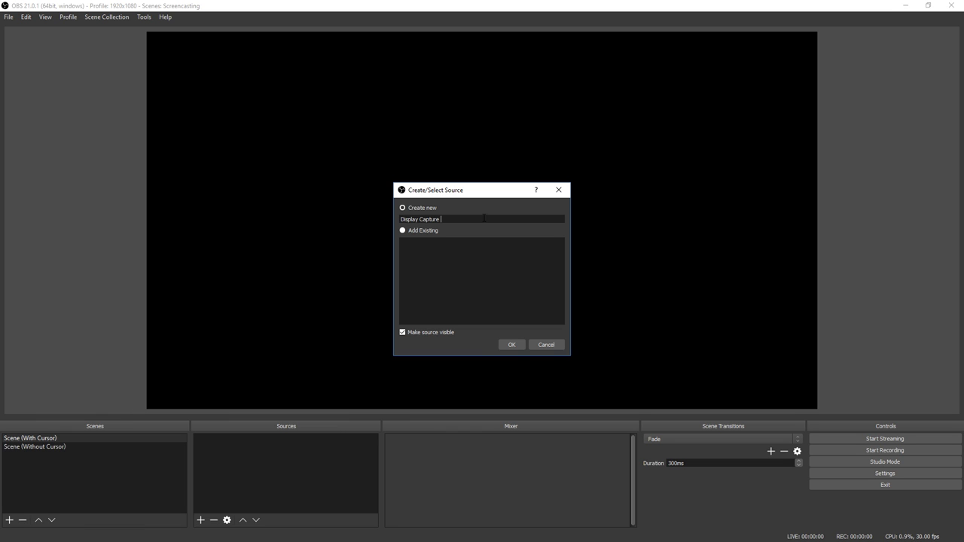
text((With Cursor))
key(Return)
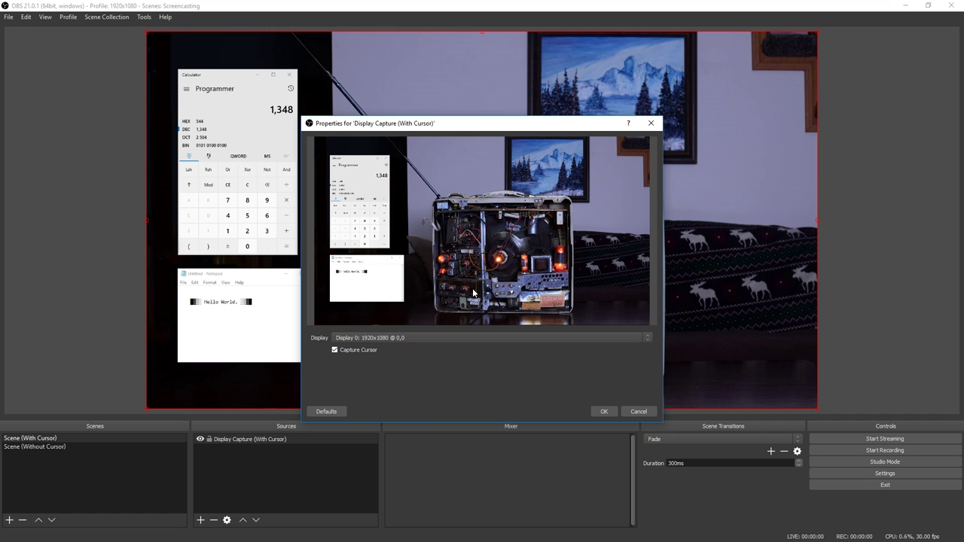
click(605, 413)
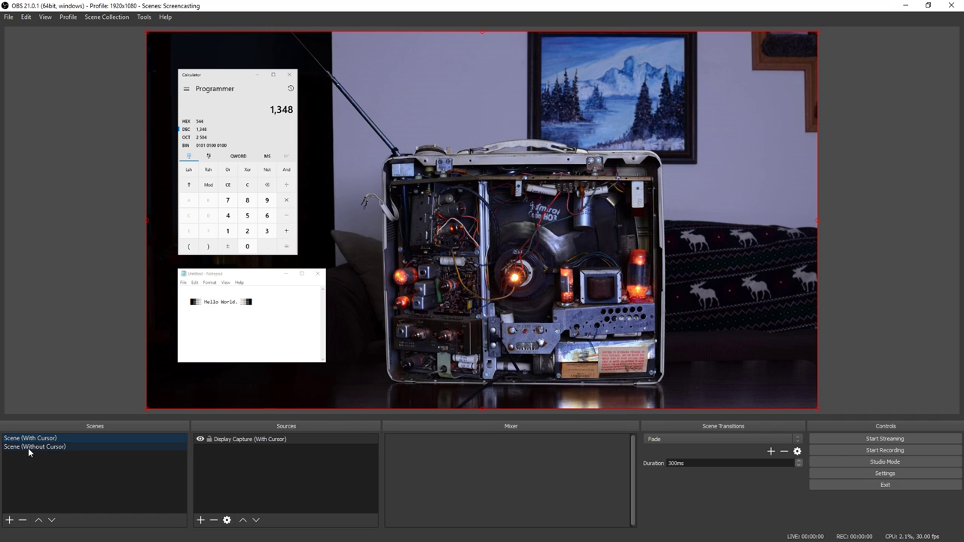
Add a 'Display Capture (Without Cursor)' source to Scene (Without Cursor)
click(28, 447)
click(200, 520)
click(218, 402)
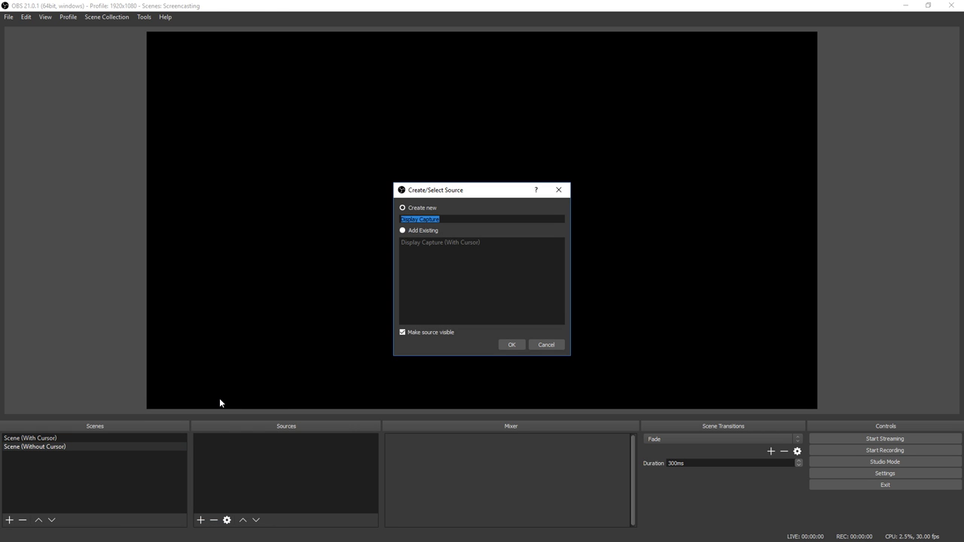
key(End)
text((Without Curso)
click(504, 344)
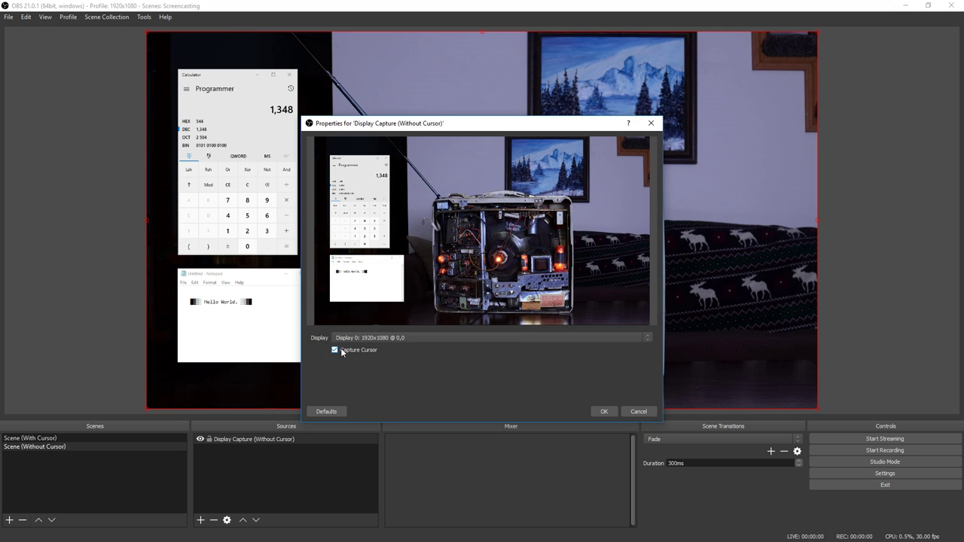
click(604, 411)
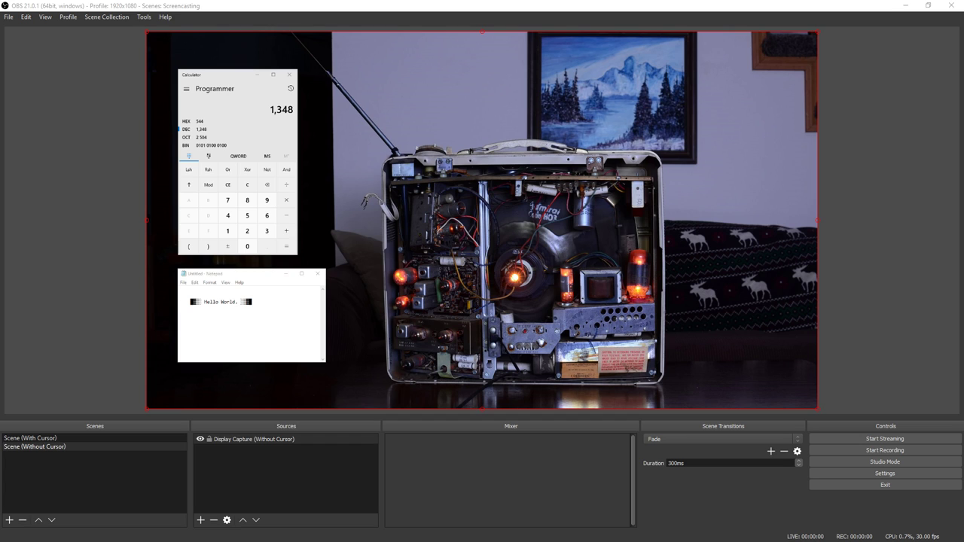
Switch between the two scenes to confirm the desktop capture updates live
click(66, 439)
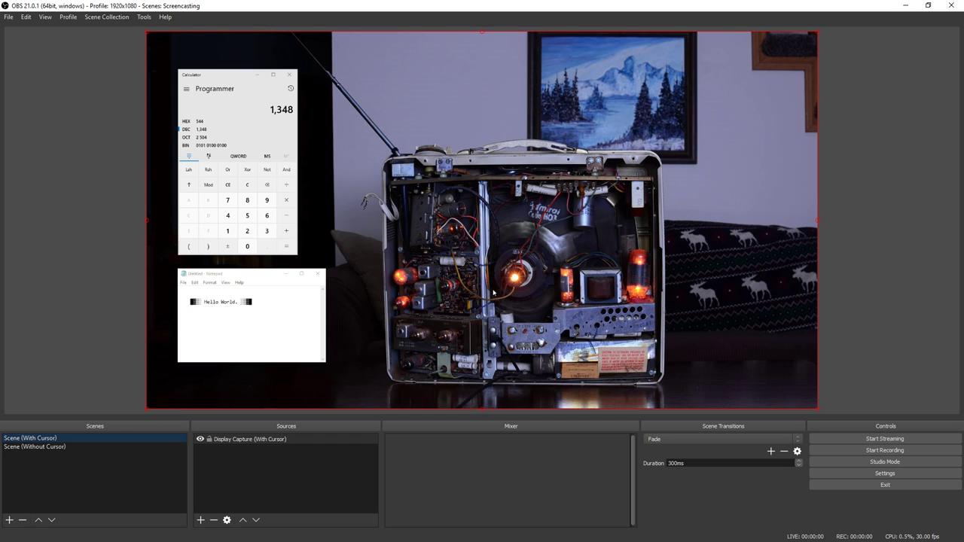
drag(329, 140, 589, 294)
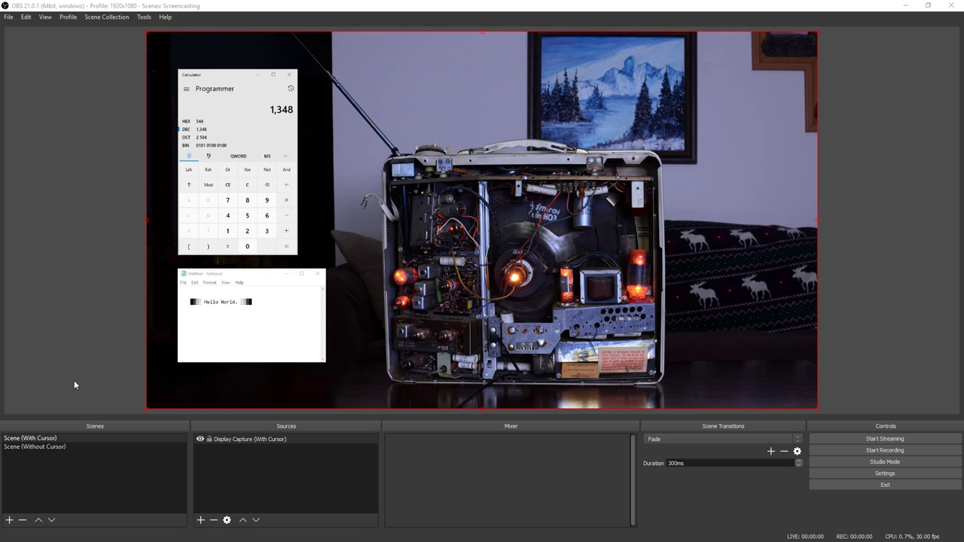
key(Down)
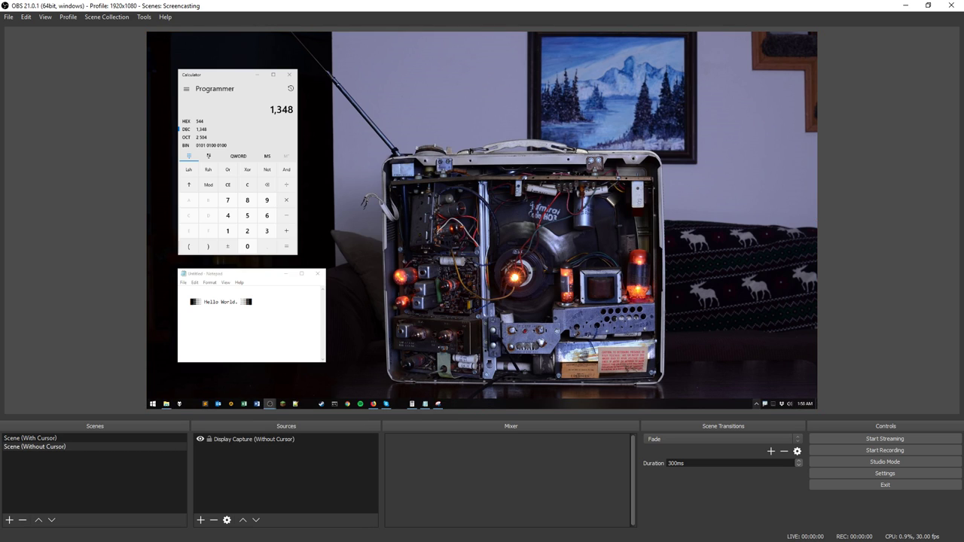
Set ZoomIt's LiveZoom toggle hotkey to Ctrl+Shift+Alt+X in its options
right_click(773, 406)
click(783, 362)
drag(477, 147, 381, 143)
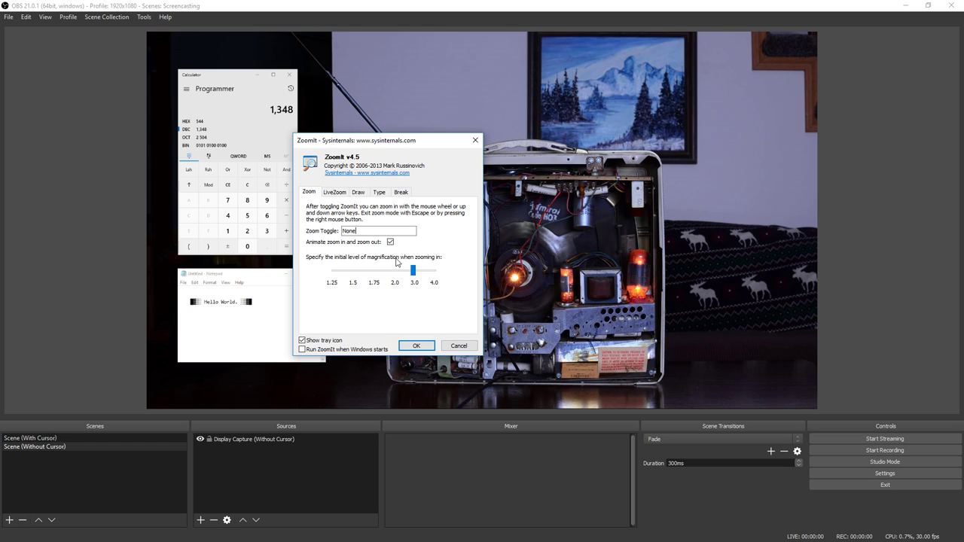
click(331, 192)
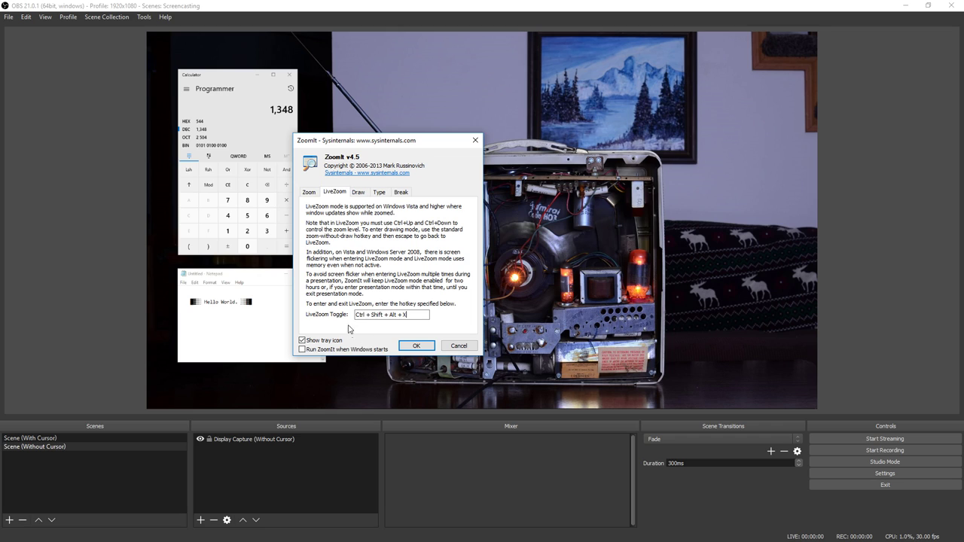
key(ctrl+shift)
key(ctrl+shift+alt+x)
drag(373, 144, 191, 163)
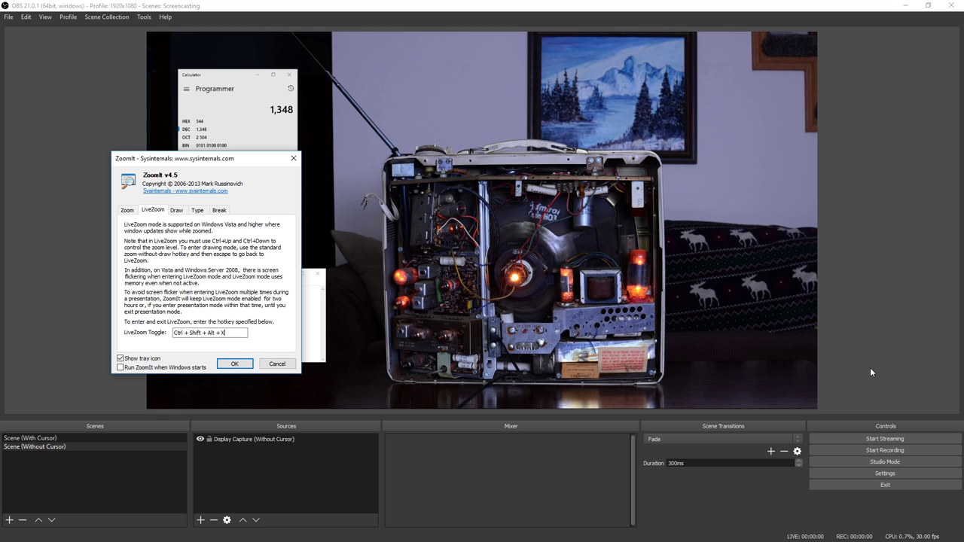
Assign Ctrl+Alt+Shift+X as OBS's Transition hotkey and save the settings
click(886, 474)
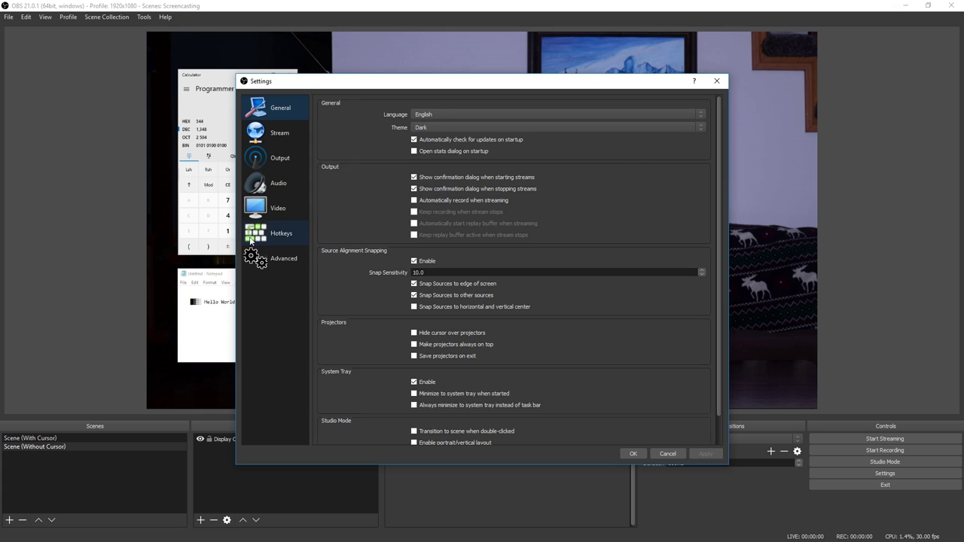
click(251, 238)
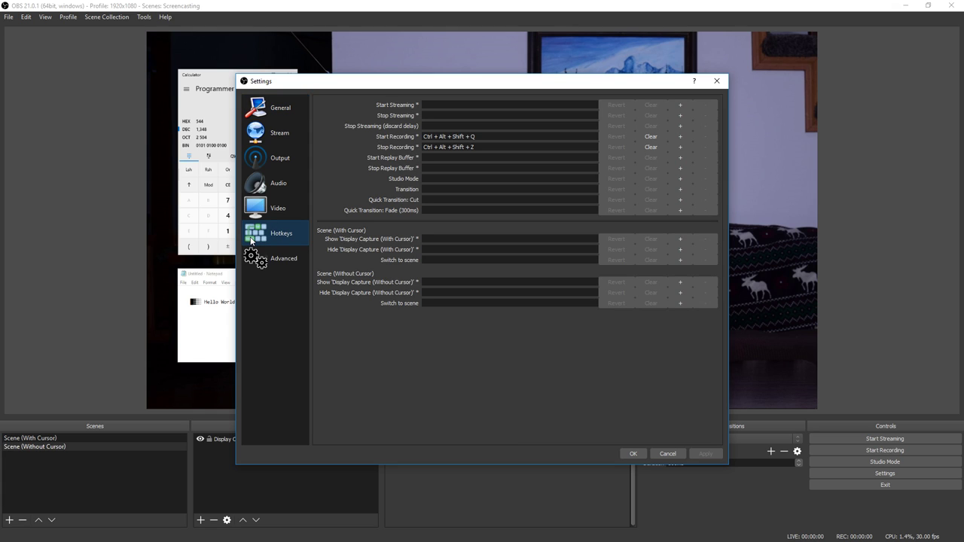
click(439, 189)
key(ctrl)
key(alt)
key(shift)
key(ctrl+alt+shift+x)
click(634, 455)
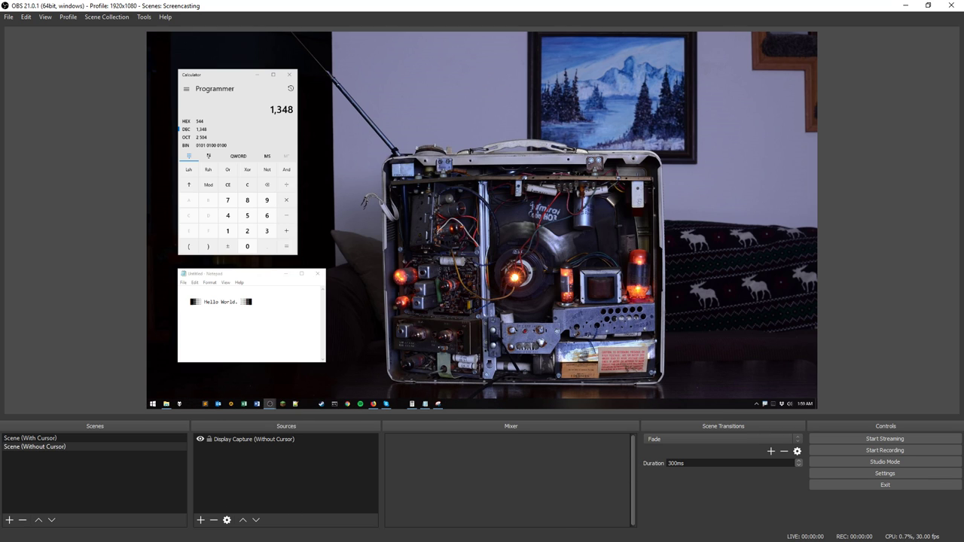
Reopen ZoomIt's options to compare the hotkeys, then close it
right_click(757, 404)
click(782, 364)
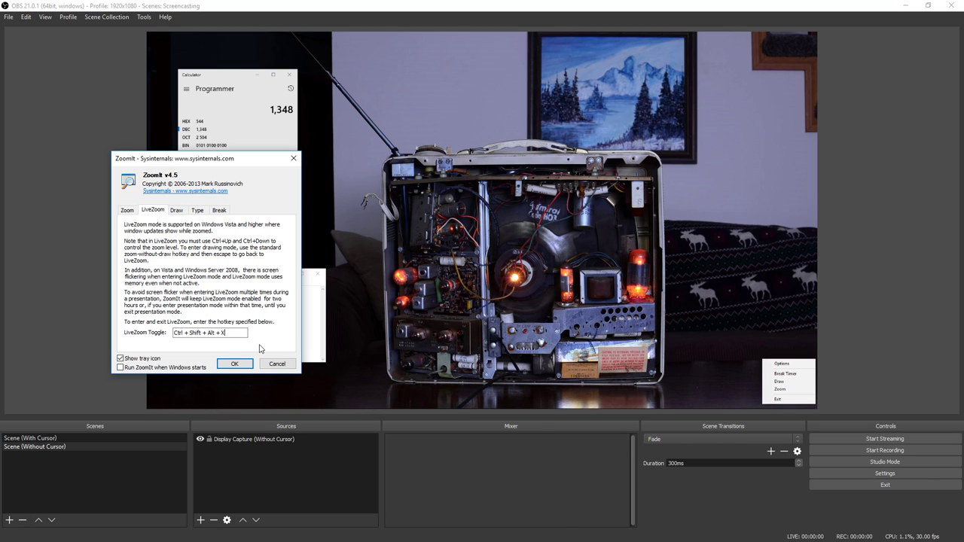
click(235, 364)
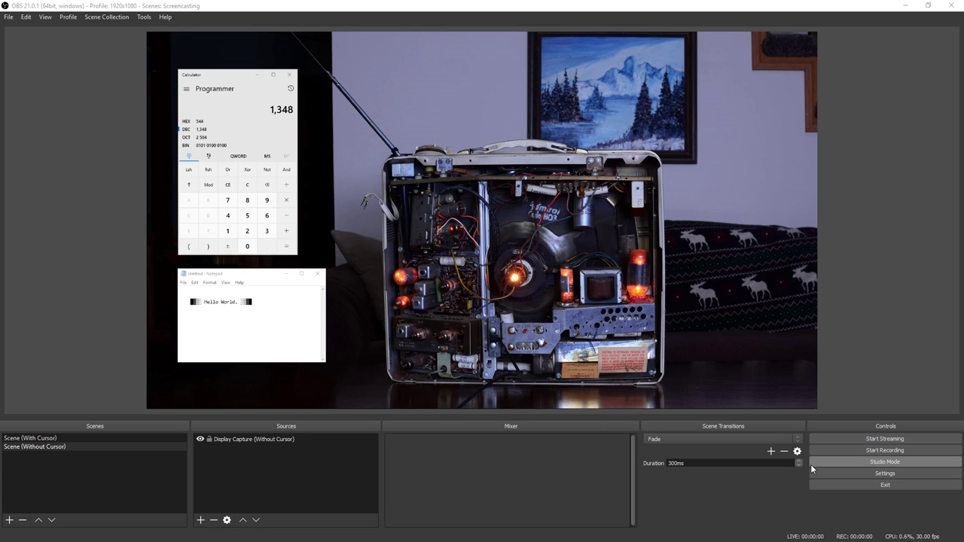
Enable Studio Mode, load Scene (With Cursor) into the preview, and review transition options
click(33, 438)
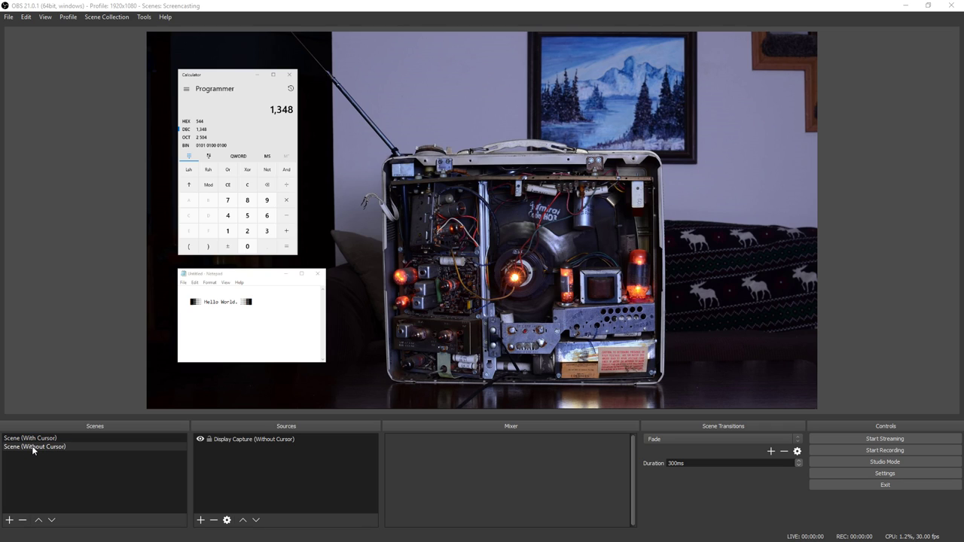
click(31, 446)
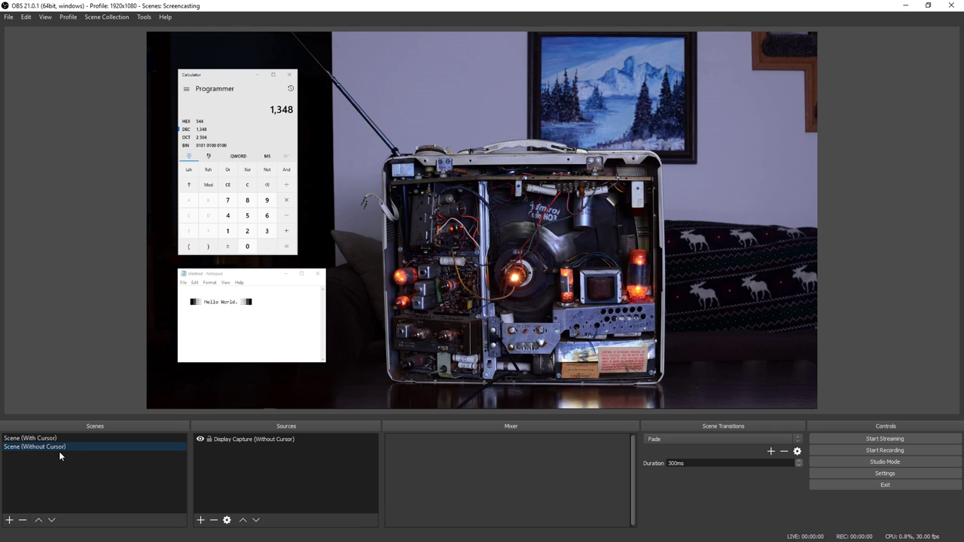
click(878, 462)
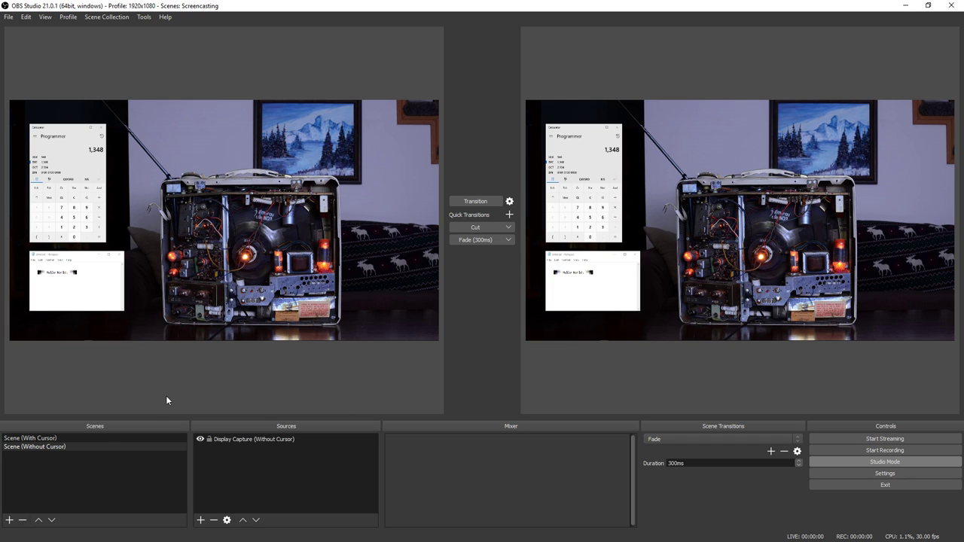
click(31, 441)
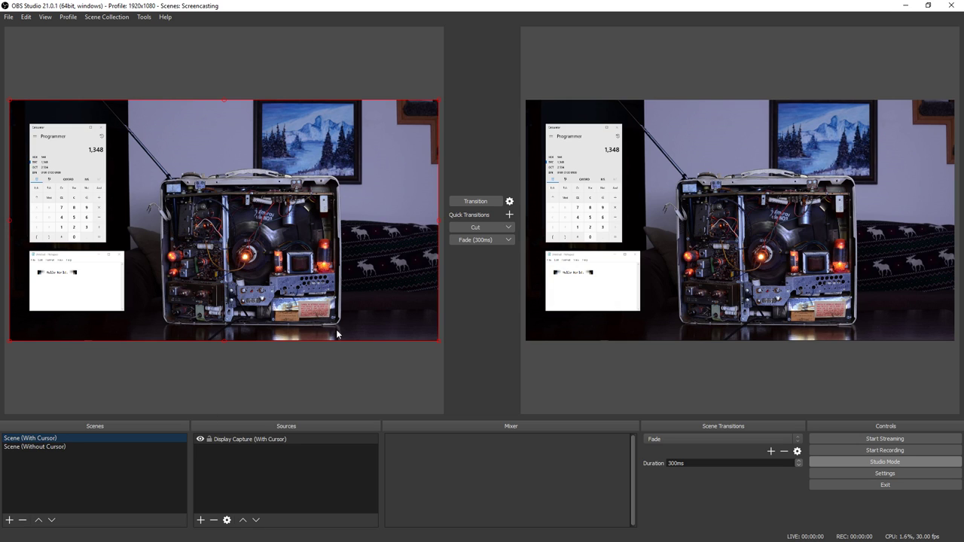
click(509, 202)
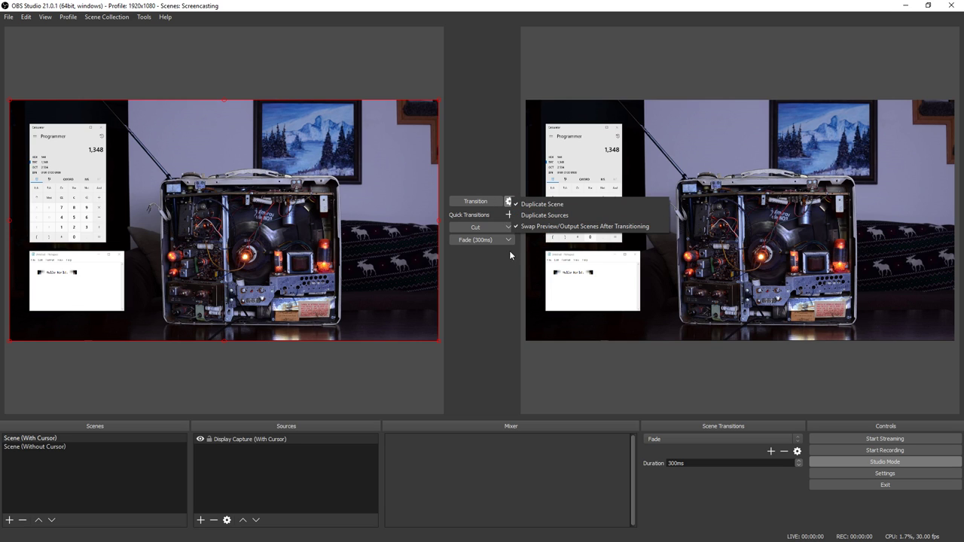
click(496, 306)
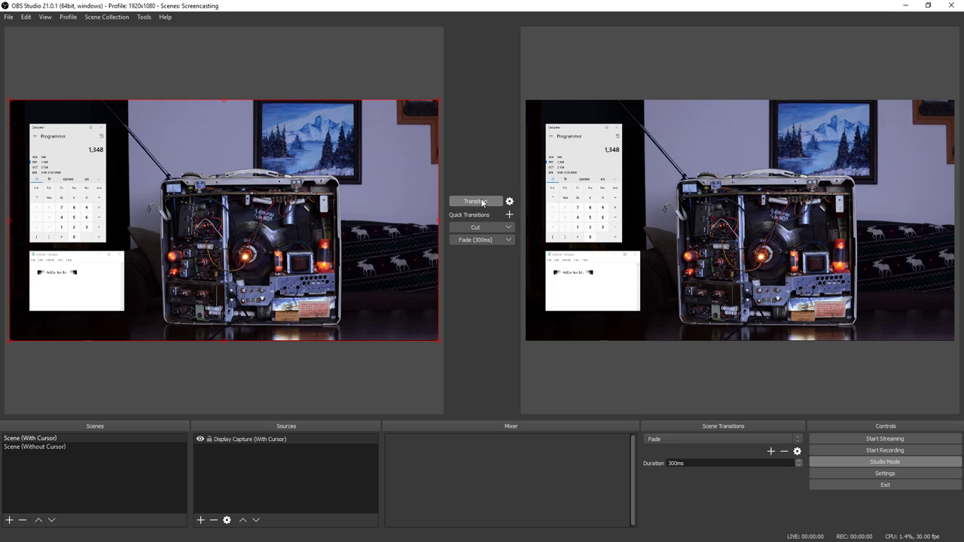
Test the shared LiveZoom hotkey's zoom and transition, then return to Scene (Without Cursor)
key(Down)
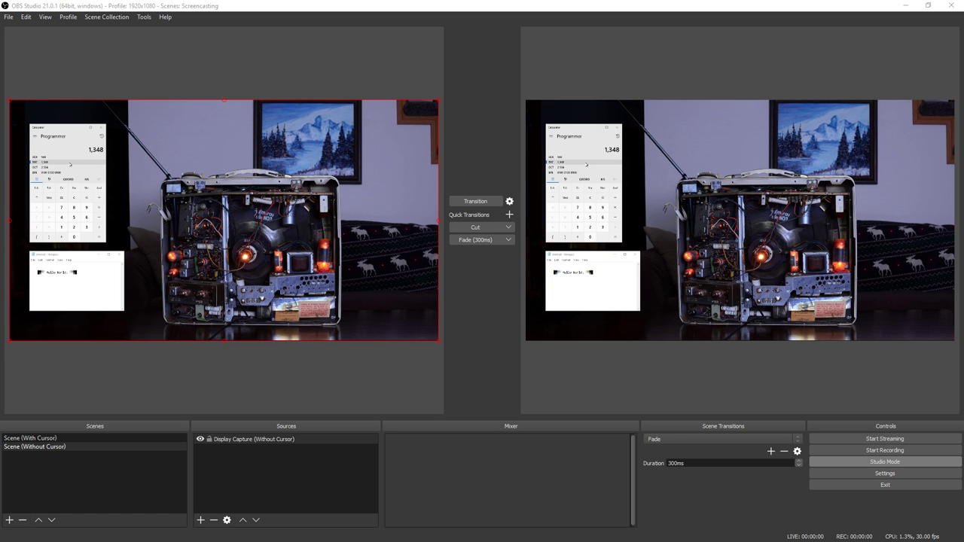
key(ctrl+1)
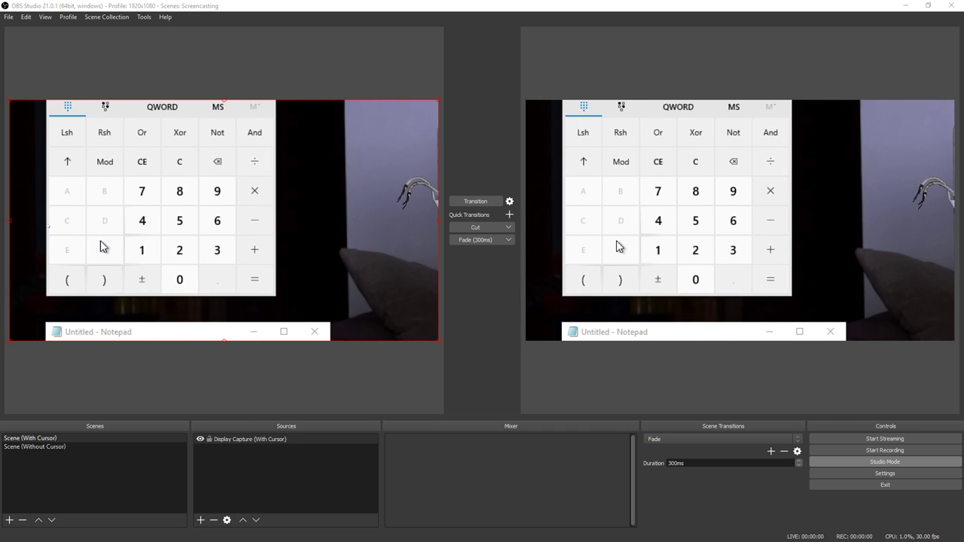
click(35, 447)
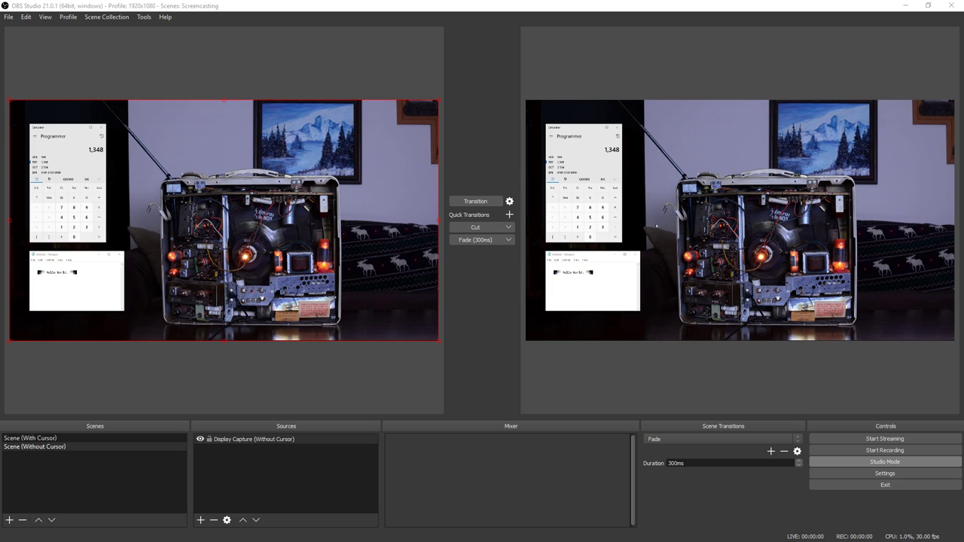